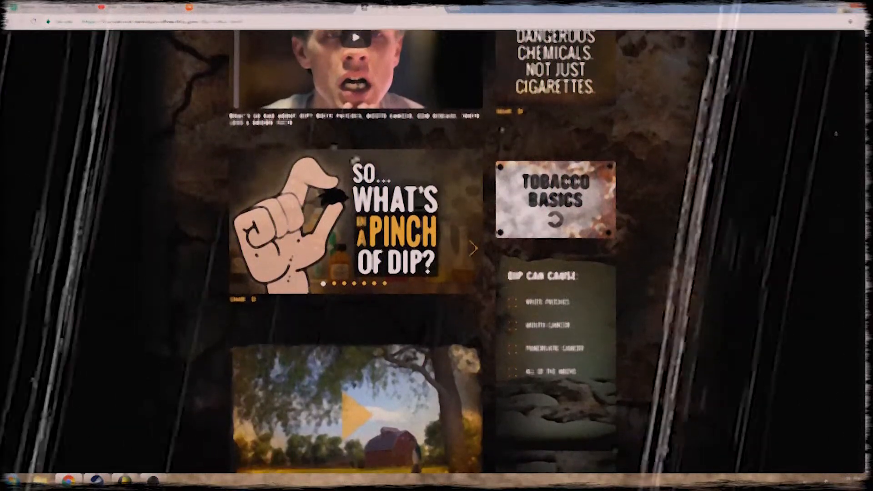
{"action": "scroll", "coordinate": [836, 134], "scroll_direction": "down", "scroll_amount": 1}
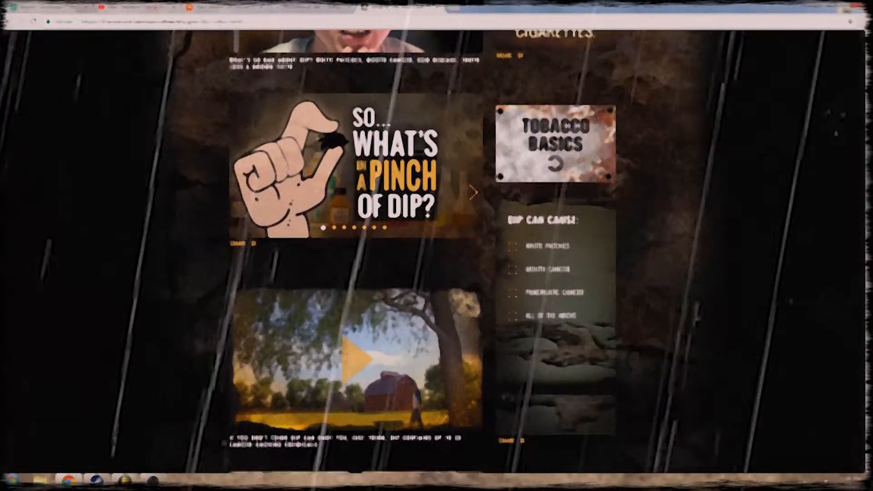
{"action": "scroll", "coordinate": [437, 273], "scroll_direction": "down", "scroll_amount": 1}
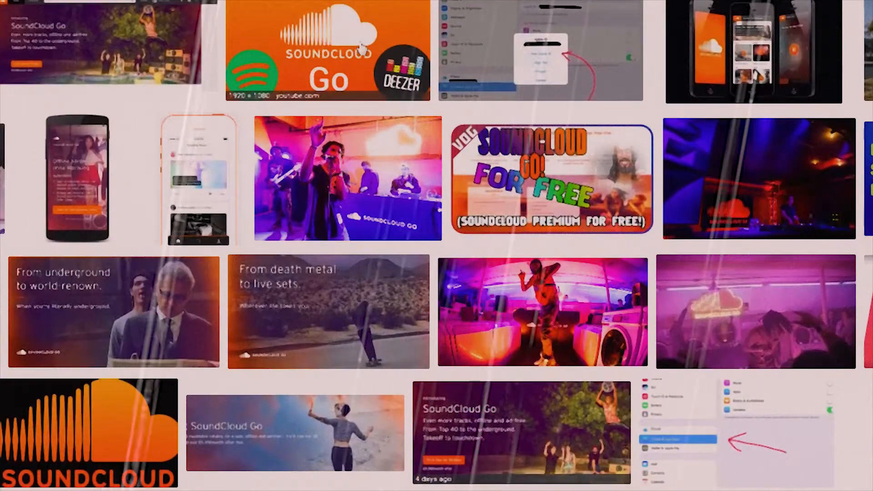
- Open the SoundCloud Go image result with the Spotify and Deezer logos and look through the surrounding image results
{"action": "left_click", "coordinate": [363, 50]}
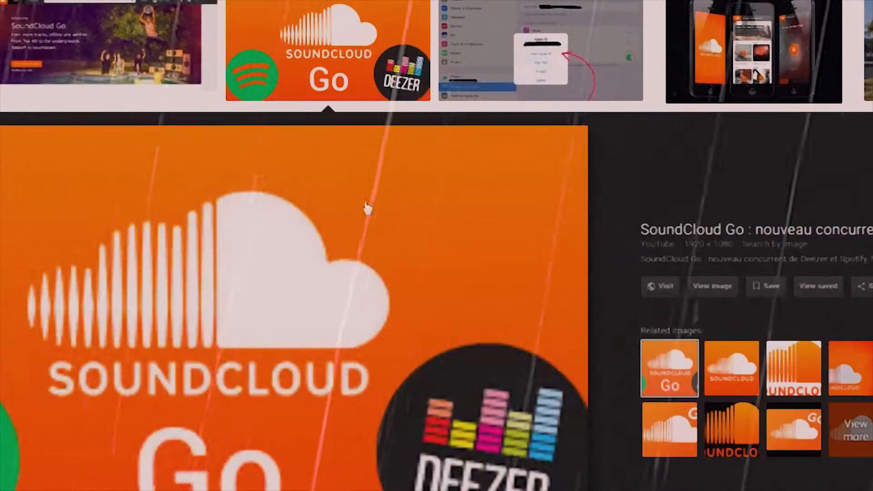
{"action": "scroll", "coordinate": [359, 259], "scroll_direction": "down", "scroll_amount": 6}
{"action": "scroll", "coordinate": [359, 260], "scroll_direction": "down", "scroll_amount": 8}
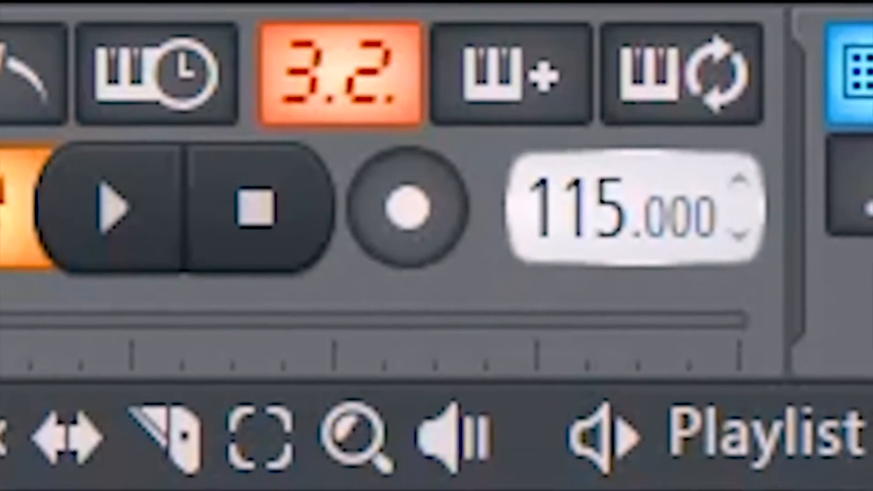
- In FL Studio, set the project tempo to 145 BPM
{"action": "left_click_drag", "start_coordinate": [643, 200], "coordinate": [643, 91]}
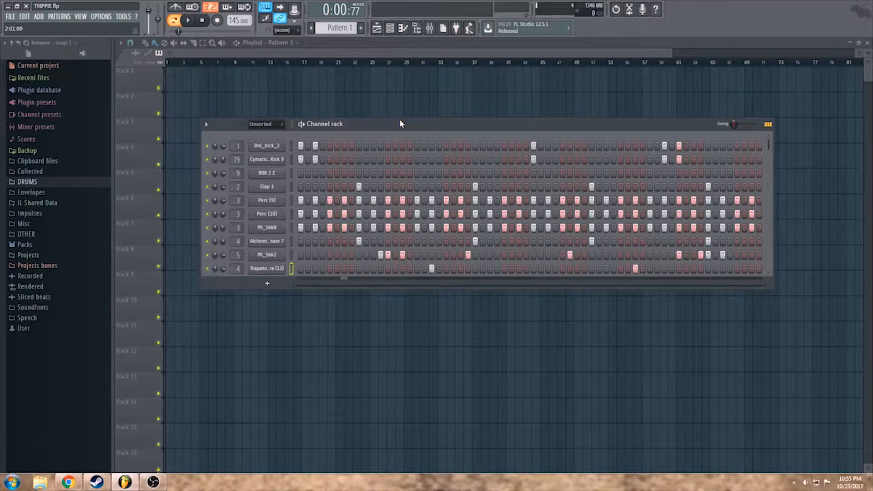
- Open and audition the layered kick samples Dnl_Kick_2 and Cymatics Gill Chang Kick 9 from the channel rack
{"action": "left_click", "coordinate": [266, 146]}
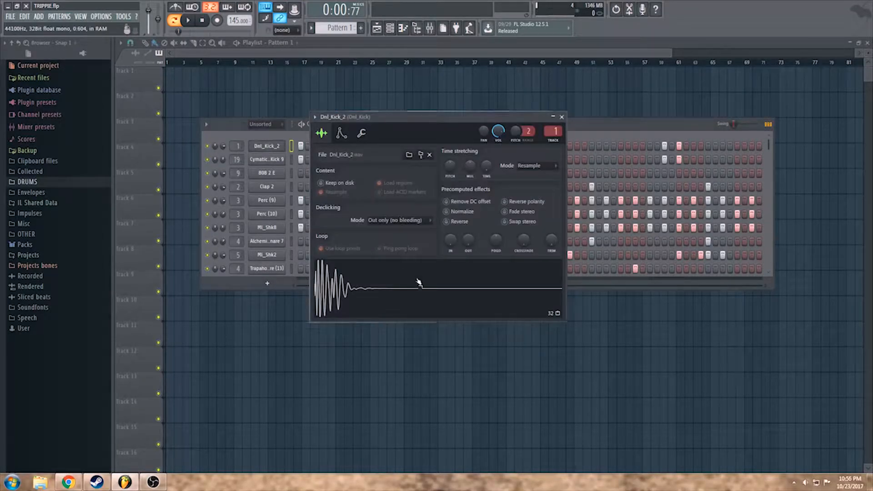
{"action": "left_click", "coordinate": [435, 296]}
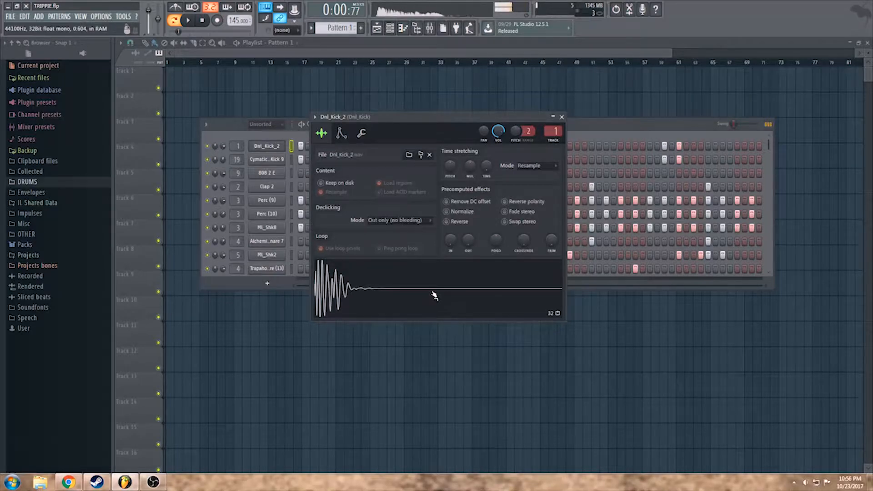
{"action": "left_click", "coordinate": [562, 117]}
{"action": "left_click", "coordinate": [267, 160]}
{"action": "left_click_drag", "start_coordinate": [356, 155], "coordinate": [424, 147]}
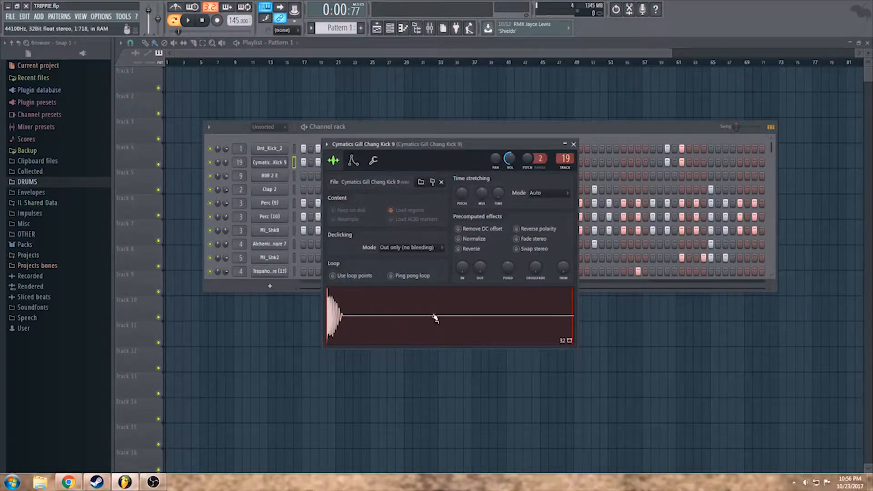
{"action": "left_click", "coordinate": [306, 131]}
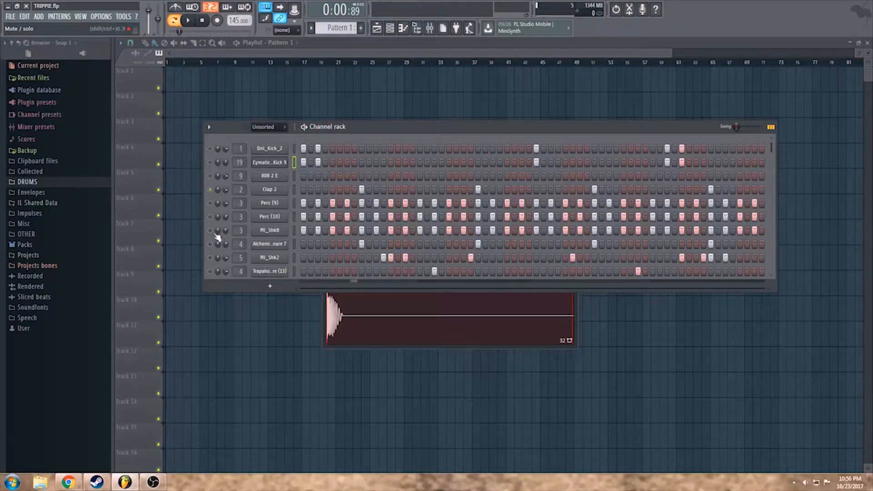
- Audition the Clap 2 channel together with the Alchemi..nare 7 snare channel in the channel rack
{"action": "left_click", "coordinate": [269, 191]}
{"action": "left_click", "coordinate": [432, 278]}
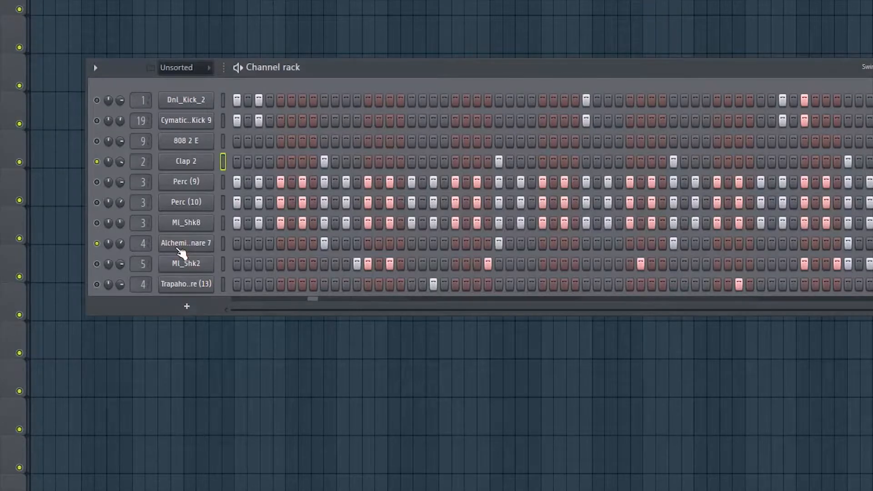
{"action": "left_click", "coordinate": [181, 251]}
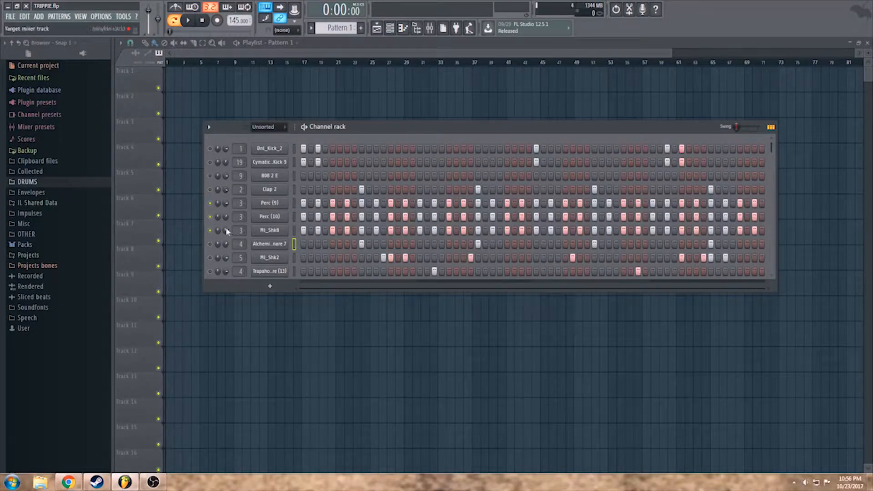
- Audition the layered Perc (9), Perc (10) and Ml_Shk8 channels and play back their pattern
{"action": "left_click", "coordinate": [272, 203]}
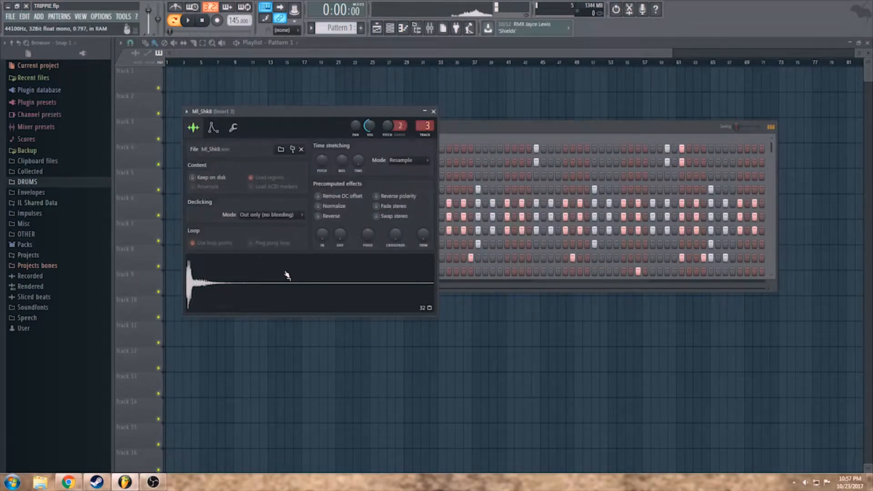
{"action": "left_click", "coordinate": [434, 112]}
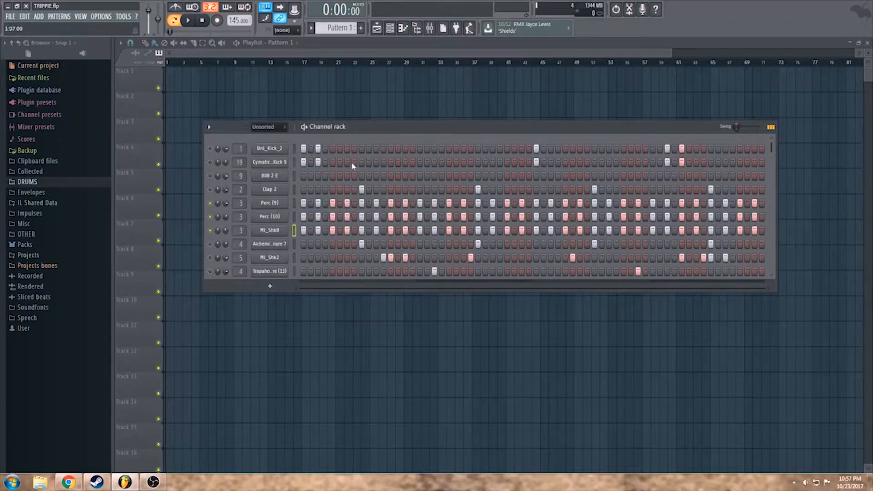
{"action": "key", "text": "space"}
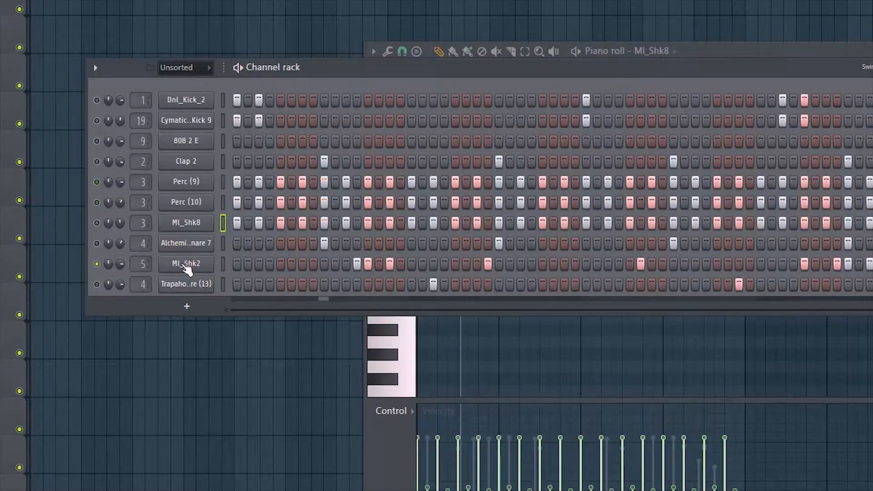
- Open the Ml_Shk2 shaker channel's sample, audition it and close its settings
{"action": "left_click", "coordinate": [187, 266]}
{"action": "left_click_drag", "start_coordinate": [129, 35], "coordinate": [242, 54]}
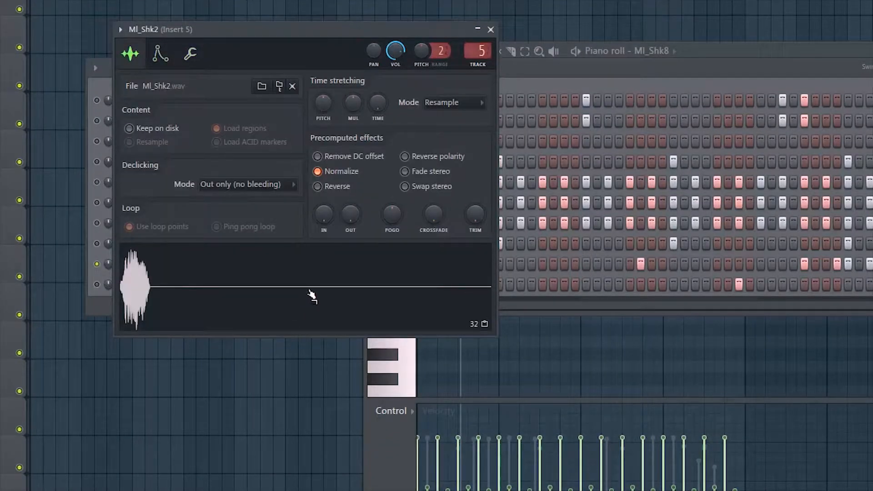
{"action": "left_click", "coordinate": [491, 30]}
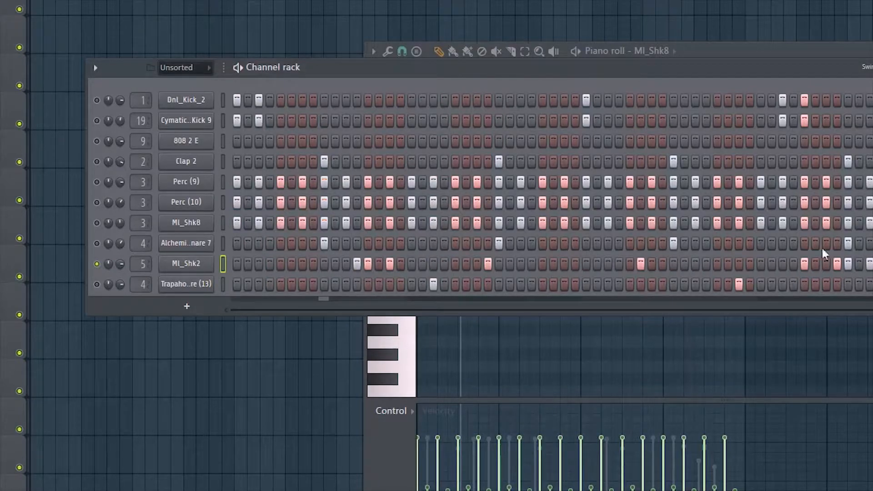
- Open the Trapaholic Snare (13) channel's sample, audition it and close its settings
{"action": "left_click", "coordinate": [208, 279]}
{"action": "left_click", "coordinate": [196, 290]}
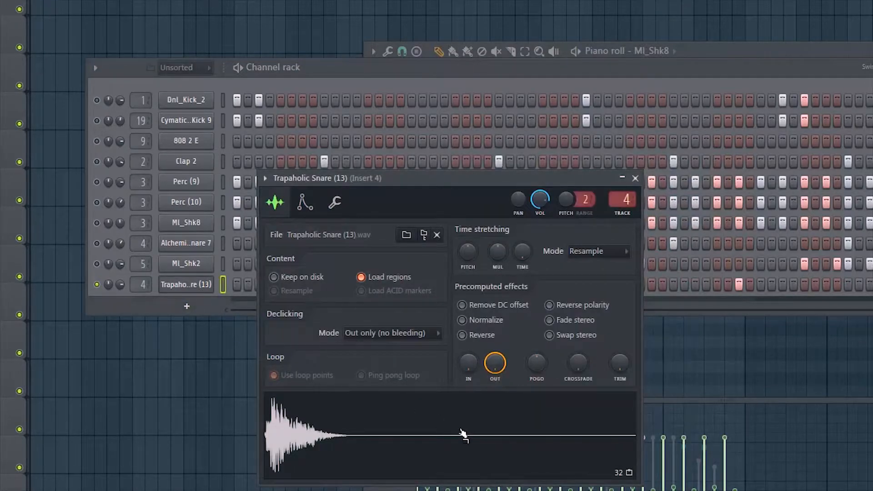
{"action": "left_click_drag", "start_coordinate": [455, 178], "coordinate": [450, 175]}
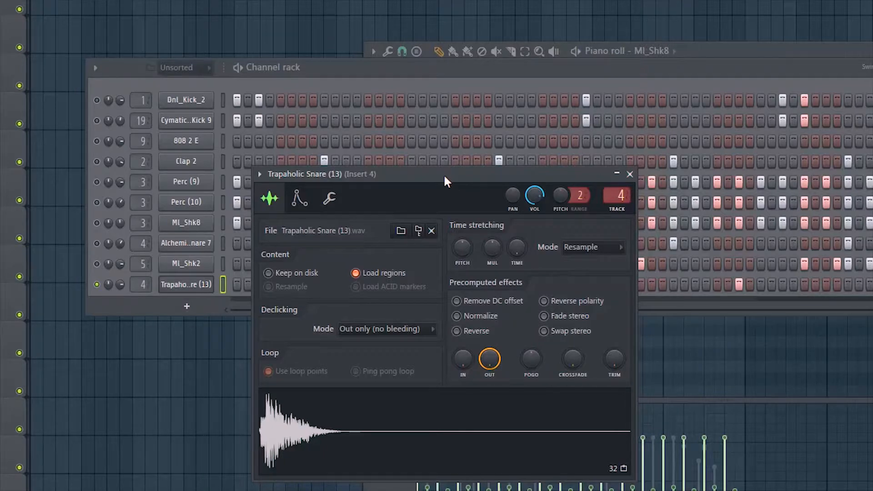
{"action": "left_click", "coordinate": [630, 174]}
- Review and play the FL Keys chords in the piano roll, and open the Effector on its mixer track
{"action": "left_click_drag", "start_coordinate": [360, 71], "coordinate": [316, 62]}
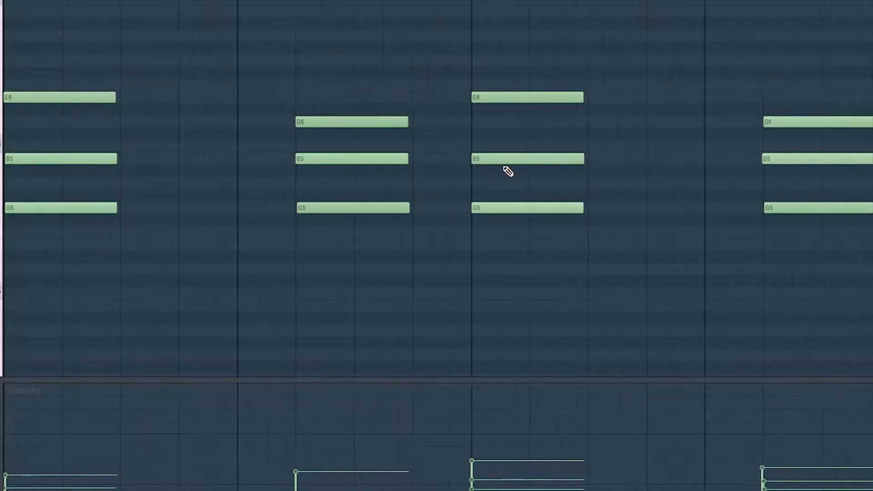
{"action": "scroll", "coordinate": [507, 171], "scroll_direction": "up", "scroll_amount": 3}
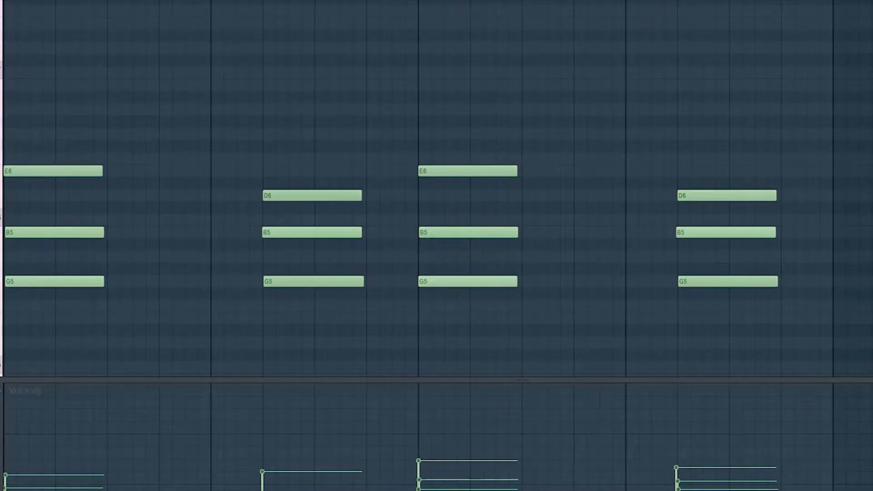
{"action": "key", "text": "space"}
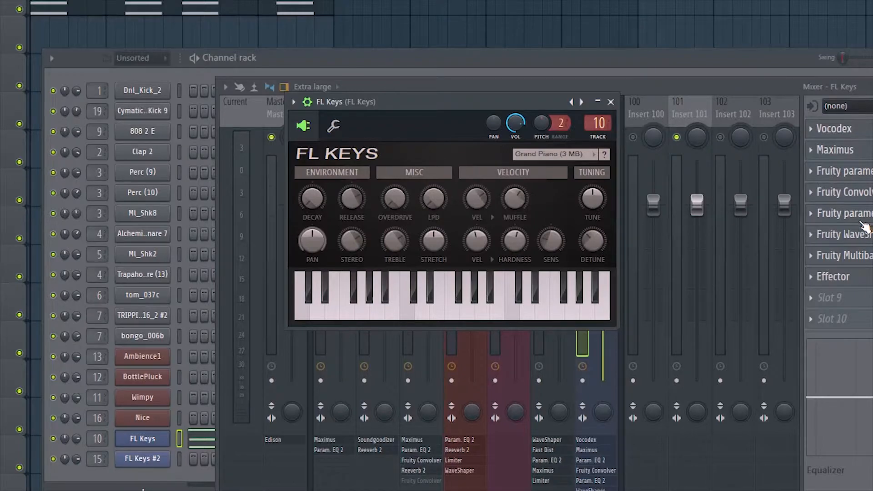
{"action": "left_click", "coordinate": [833, 277]}
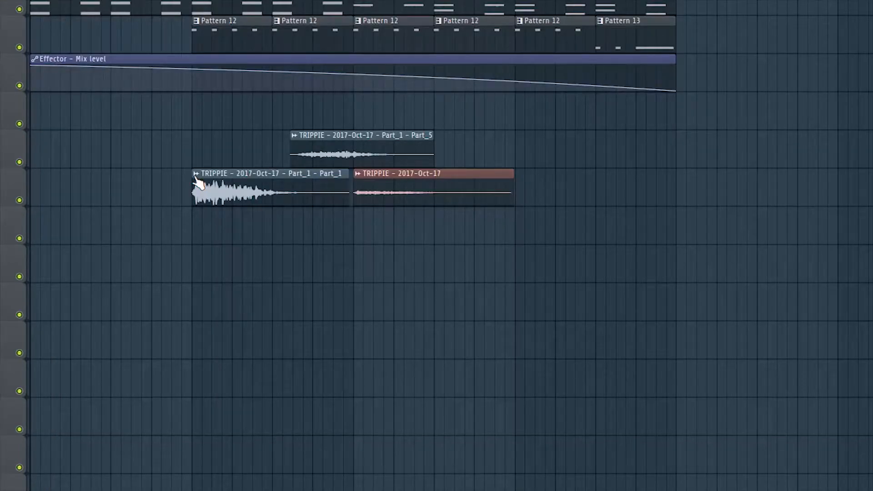
- Preview the TRIPPIE - 2017-Oct-17 - Part_1 - Part_1 and TRIPPIE - 2017-Oct-17 audio clips in the playlist
{"action": "left_click", "coordinate": [196, 177]}
{"action": "left_click", "coordinate": [221, 200]}
{"action": "left_click", "coordinate": [359, 174]}
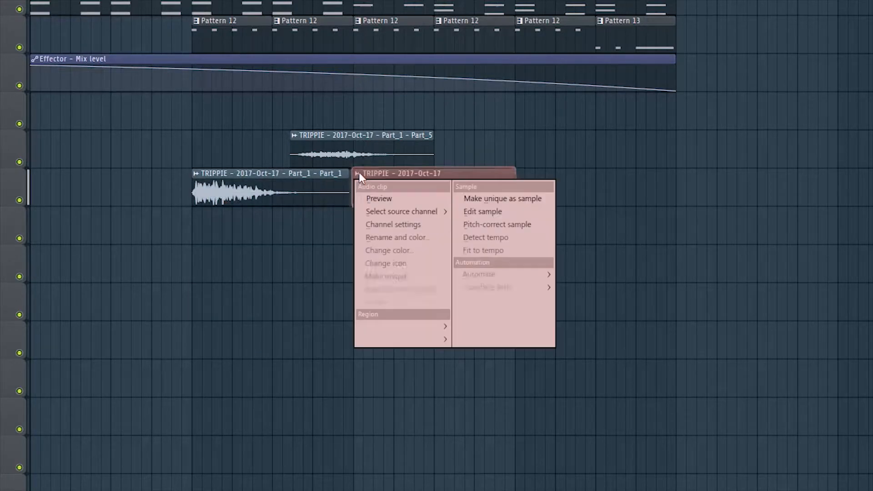
{"action": "left_click", "coordinate": [364, 195]}
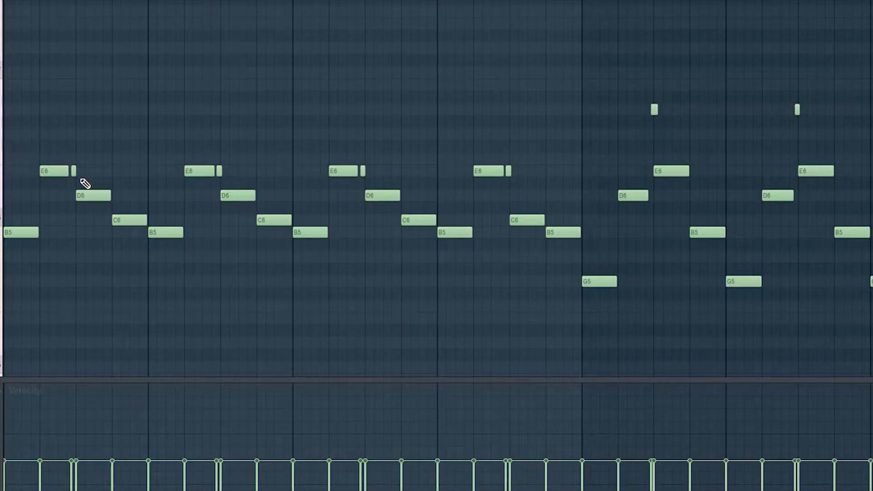
- Play back the single-note melody in the piano roll
{"action": "key", "text": "space"}
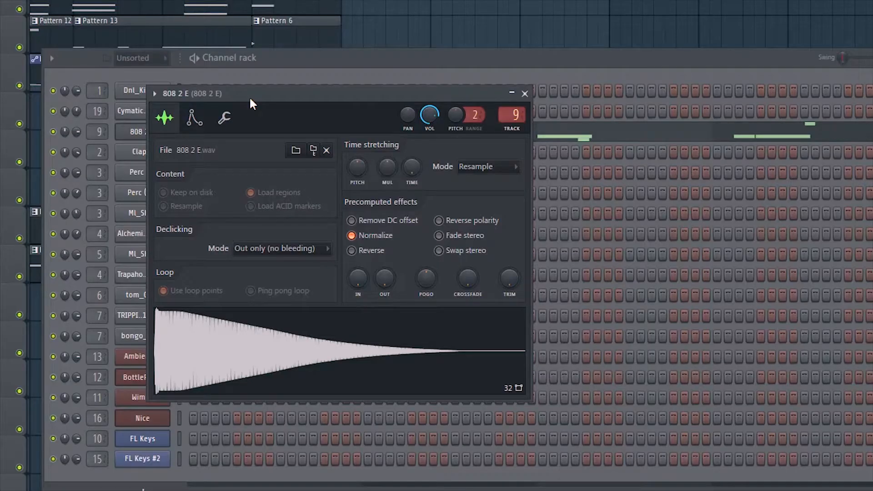
- Show the volume envelope settings of the 808 2 E channel
{"action": "left_click_drag", "start_coordinate": [290, 98], "coordinate": [287, 96]}
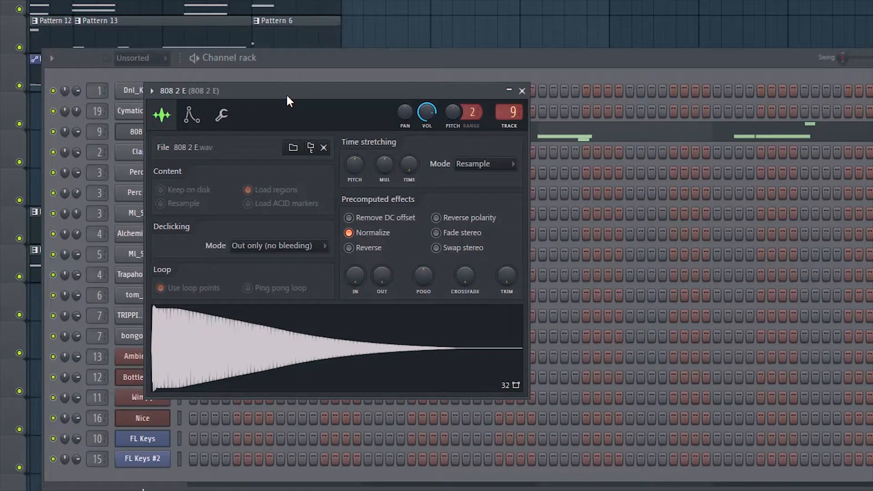
{"action": "left_click", "coordinate": [195, 119]}
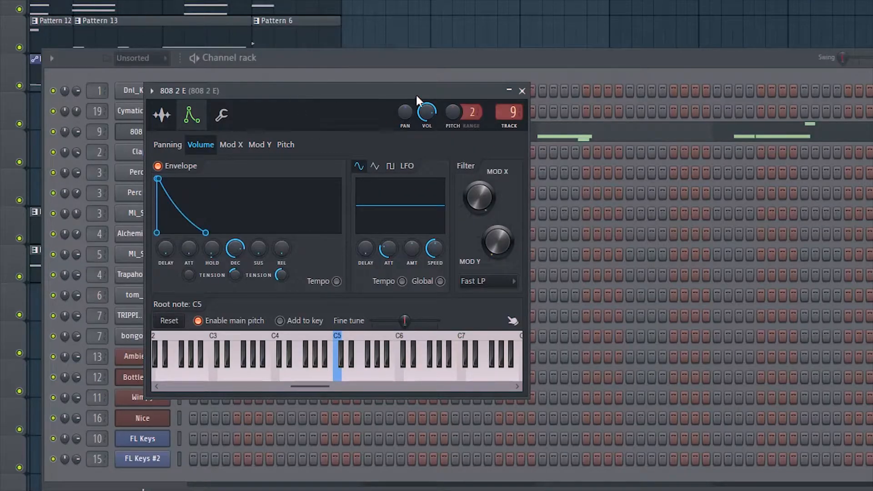
- Inspect the 808 2 E mixer track's Fruity WaveShaper, Fruity Fast Dist and Fruity parametric EQ 2 effects
{"action": "key", "text": "F9"}
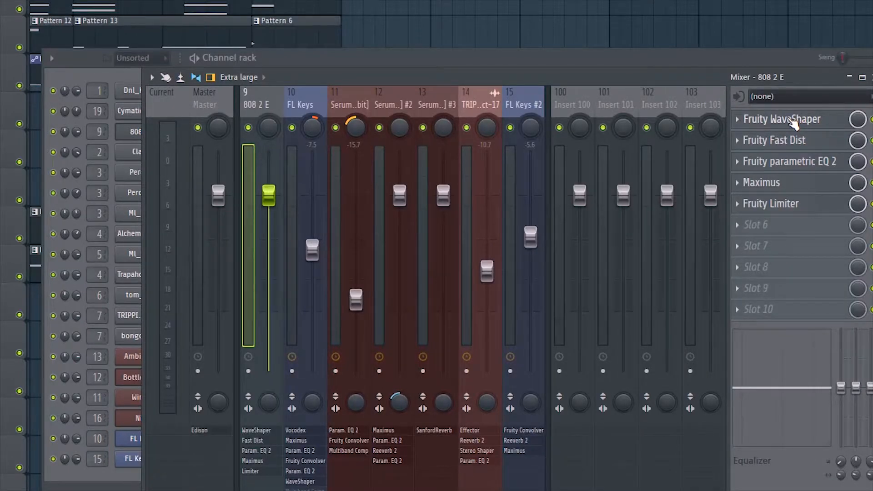
{"action": "left_click", "coordinate": [793, 120]}
{"action": "left_click", "coordinate": [793, 139]}
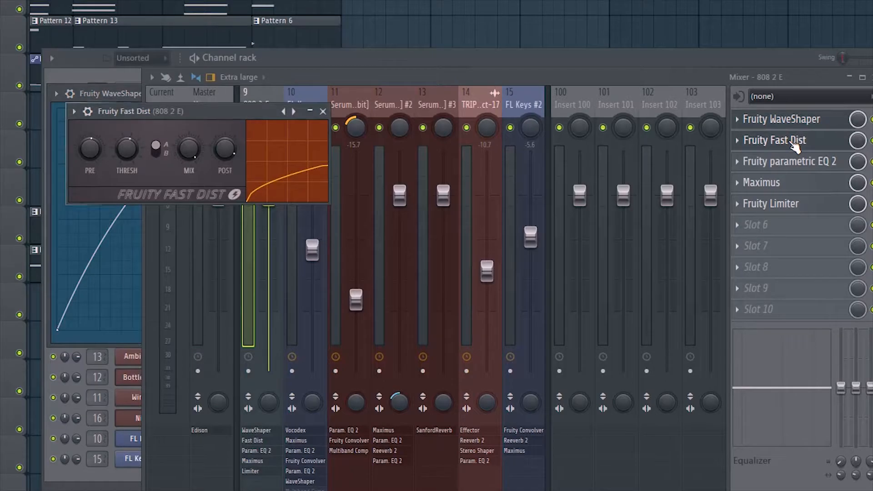
{"action": "left_click", "coordinate": [792, 163]}
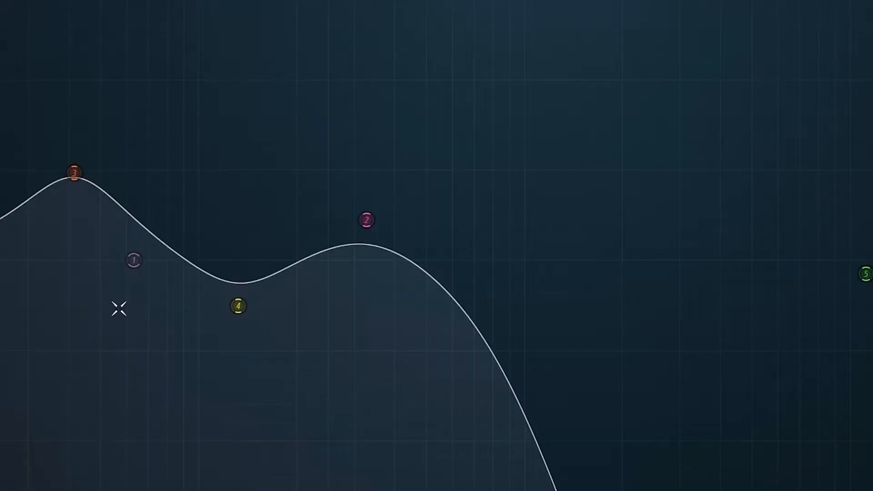
{"action": "mouse_move", "coordinate": [93, 179]}
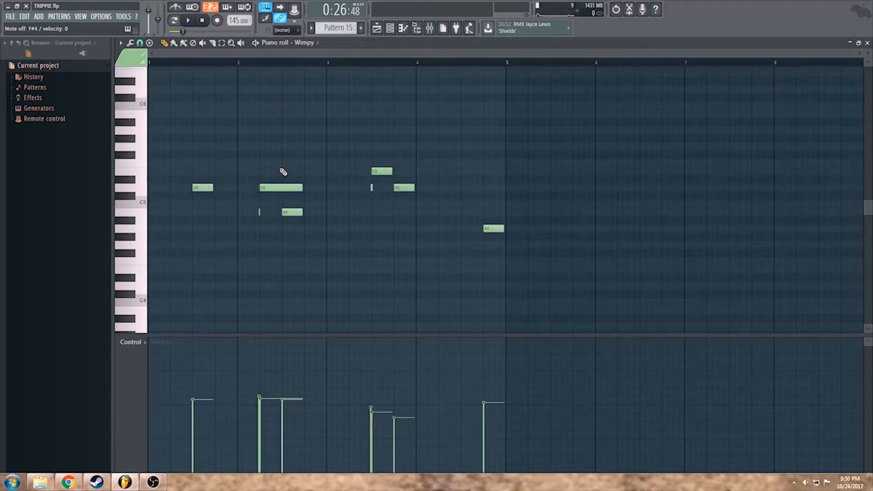
- Play a short run of notes on the Wimpy instrument to hear its sound
{"action": "key", "text": "q"}
{"action": "key", "text": "y"}
{"action": "key", "text": "7"}
{"action": "key", "text": "3"}
{"action": "key", "text": "t"}
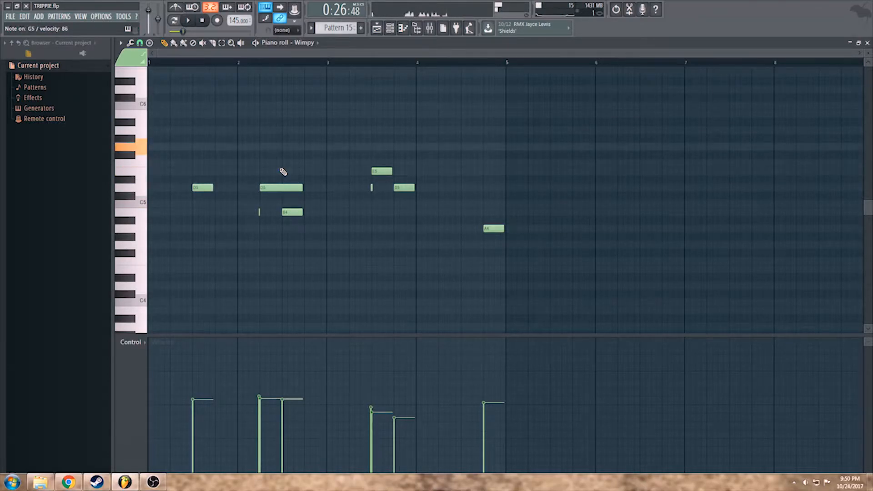
- Examine the song arrangement in the playlist, including the pattern layout, audio clips and the short volume automation clips
{"action": "left_click", "coordinate": [377, 28]}
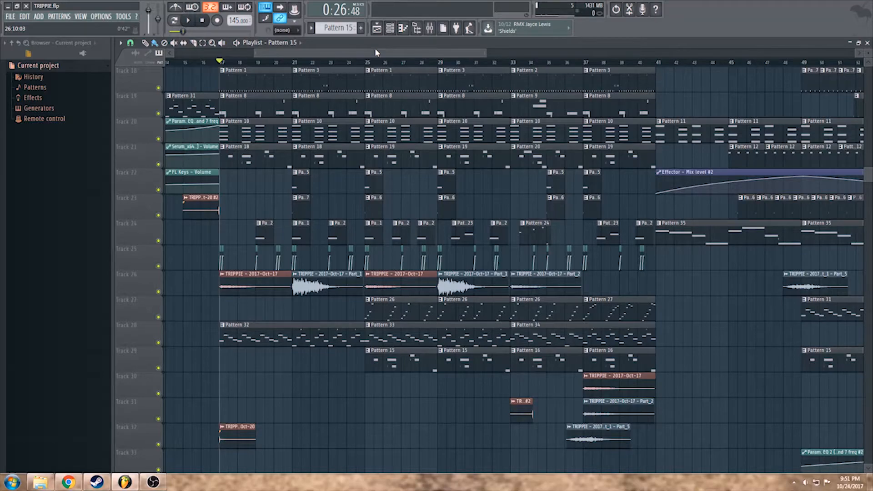
{"action": "left_click_drag", "start_coordinate": [375, 52], "coordinate": [473, 55]}
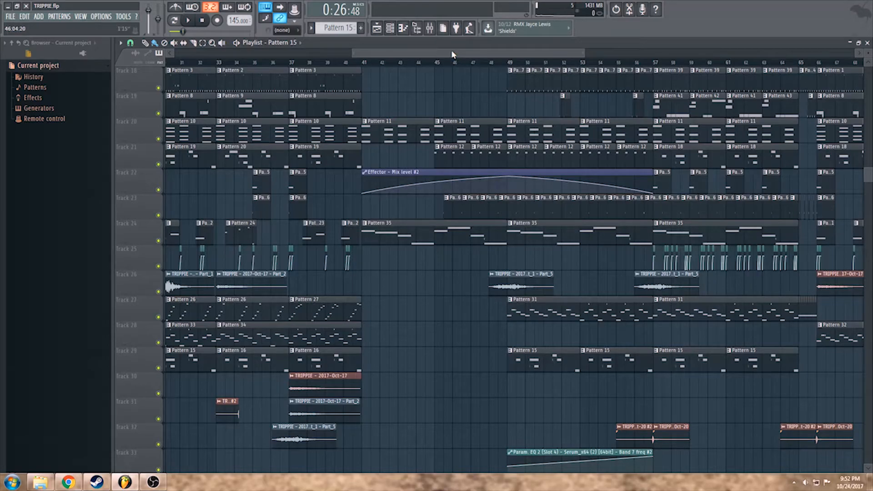
{"action": "scroll", "coordinate": [455, 136], "scroll_direction": "down", "scroll_amount": 5}
{"action": "scroll", "coordinate": [444, 255], "scroll_direction": "up", "scroll_amount": 5}
{"action": "scroll", "coordinate": [454, 351], "scroll_direction": "down", "scroll_amount": 3}
{"action": "left_click_drag", "start_coordinate": [262, 311], "coordinate": [80, 176]}
{"action": "left_click_drag", "start_coordinate": [230, 183], "coordinate": [226, 181]}
{"action": "scroll", "coordinate": [226, 181], "scroll_direction": "up", "scroll_amount": 10}
{"action": "scroll", "coordinate": [343, 234], "scroll_direction": "down", "scroll_amount": 3}
{"action": "left_click", "coordinate": [343, 233], "text": "ctrl"}
{"action": "scroll", "coordinate": [308, 228], "scroll_direction": "up", "scroll_amount": 3}
{"action": "scroll", "coordinate": [304, 167], "scroll_direction": "up", "scroll_amount": 3}
{"action": "scroll", "coordinate": [305, 167], "scroll_direction": "down", "scroll_amount": 5}
{"action": "left_click_drag", "start_coordinate": [214, 69], "coordinate": [541, 341]}
{"action": "scroll", "coordinate": [238, 199], "scroll_direction": "up", "scroll_amount": 5}
{"action": "scroll", "coordinate": [255, 250], "scroll_direction": "up", "scroll_amount": 4}
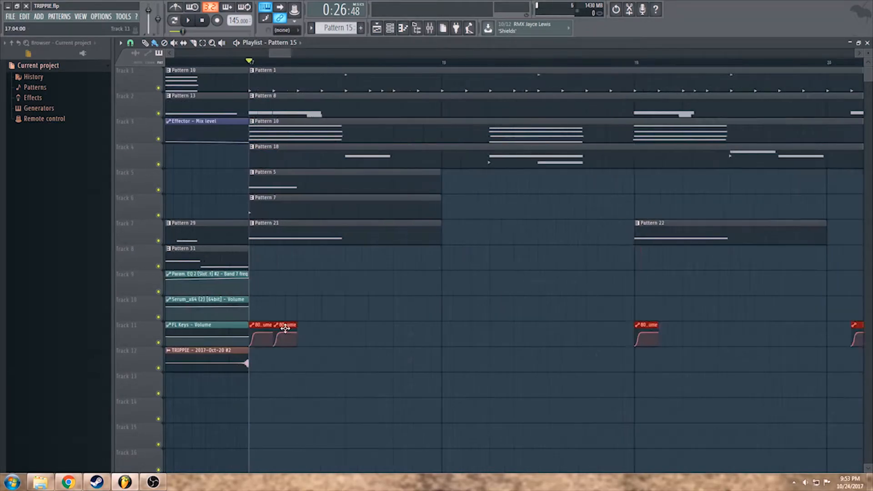
{"action": "scroll", "coordinate": [288, 250], "scroll_direction": "down", "scroll_amount": 5}
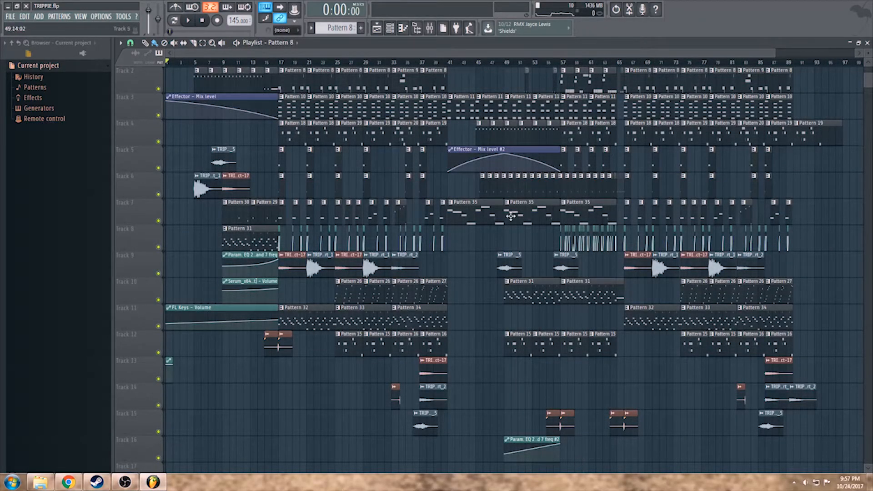
- Play the full song from the beginning
{"action": "key", "text": "space"}
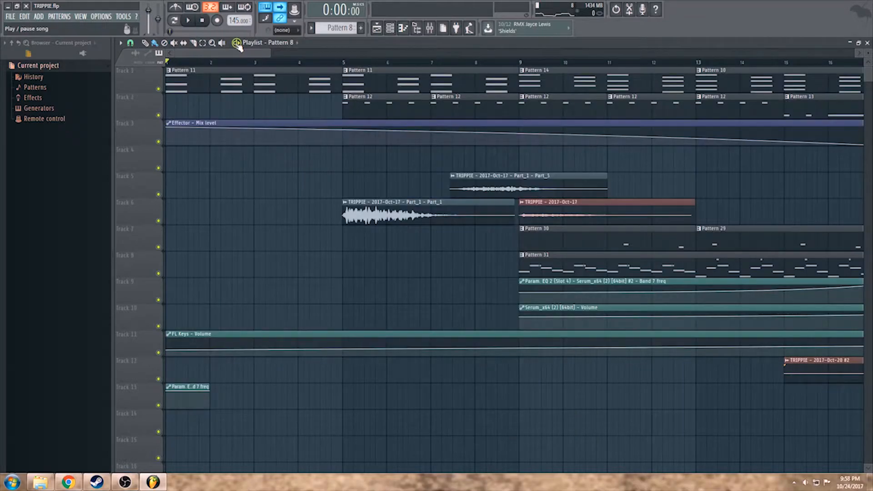